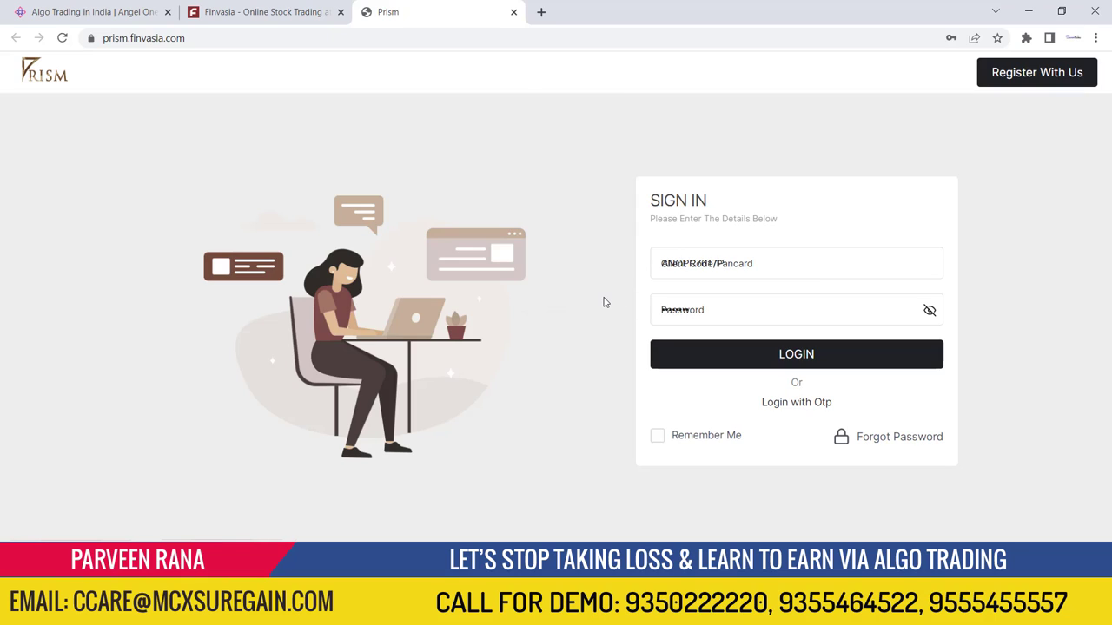
Sign in to Prism, open the account's API key page and highlight the API support contact line
left_click(836, 356)
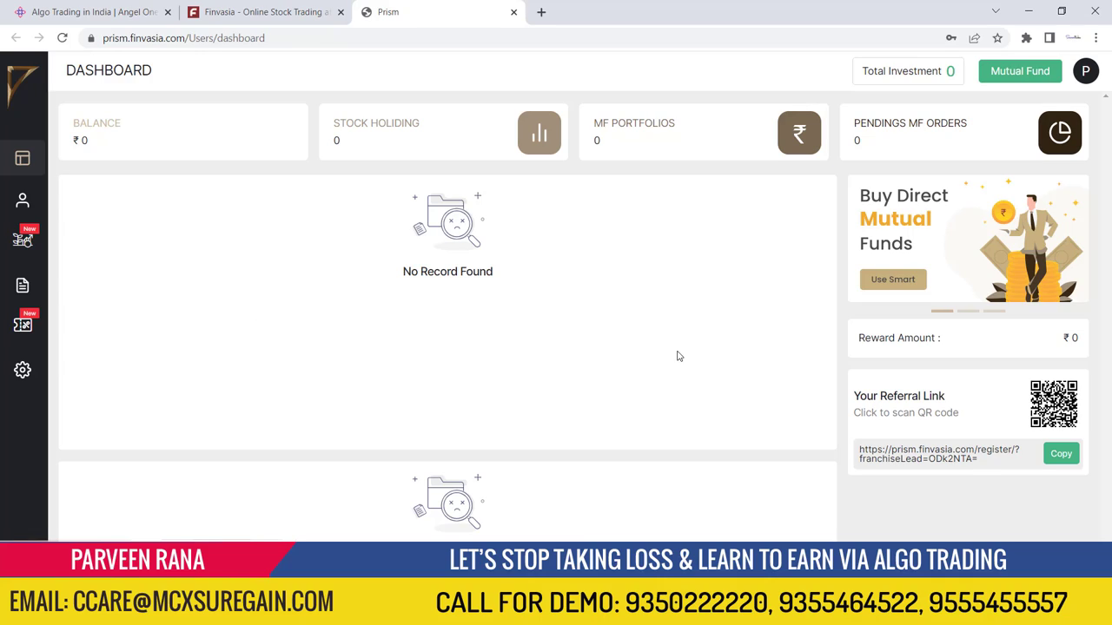
left_click(1085, 72)
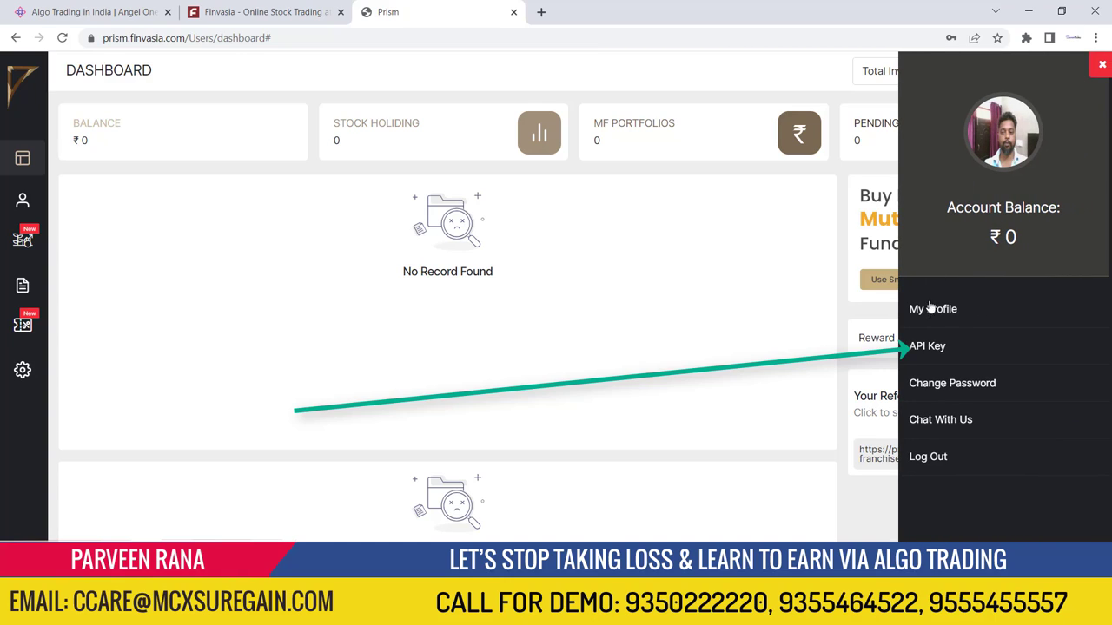
left_click(935, 347)
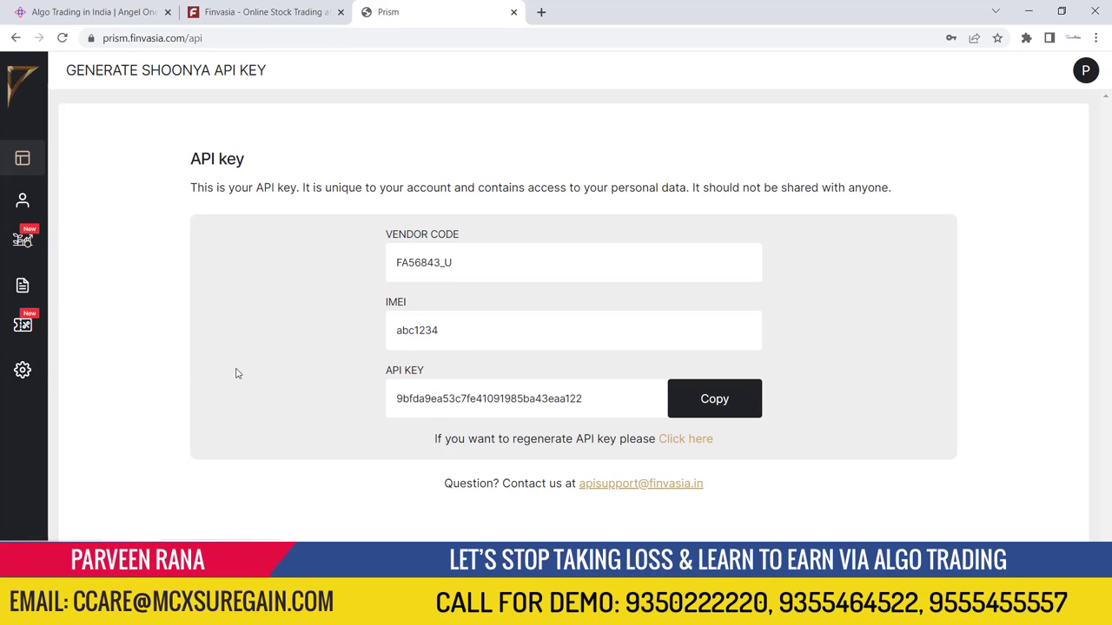
mouse_move(3, 335)
left_click_drag(563, 484, 378, 489)
left_click(792, 486)
Switch to the Algocrab site and log in with the saved account credentials
left_click(59, 10)
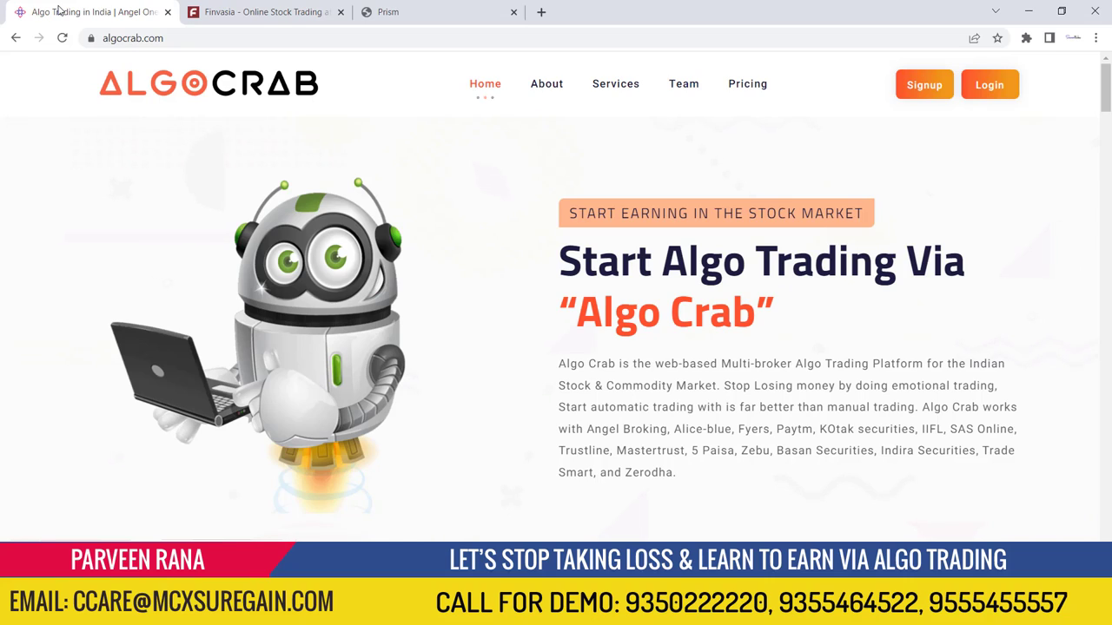
left_click(998, 83)
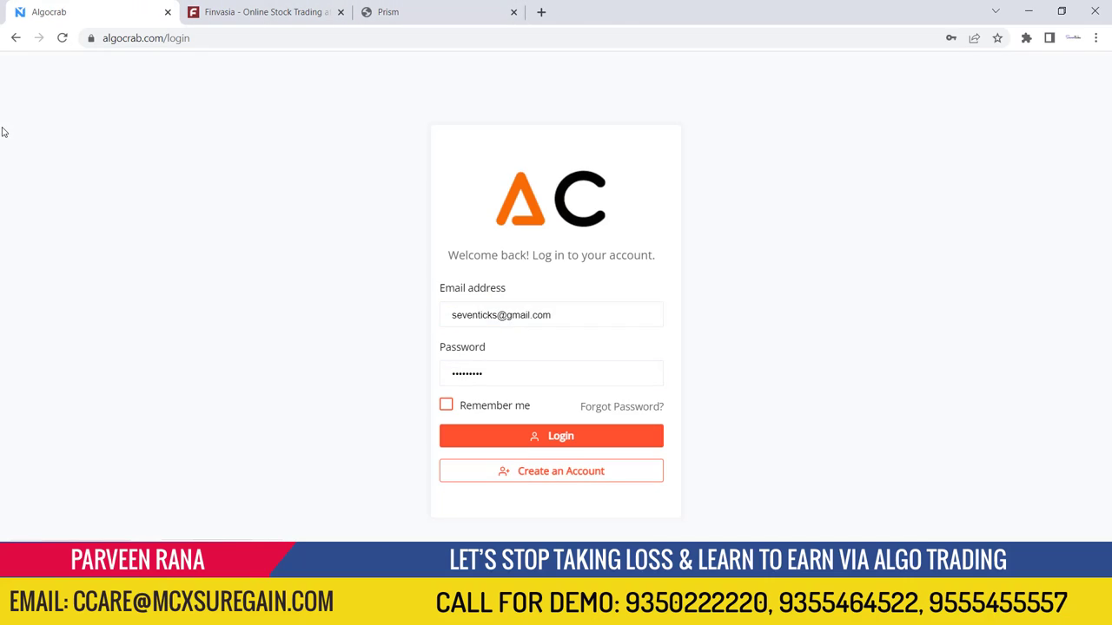
left_click(514, 436)
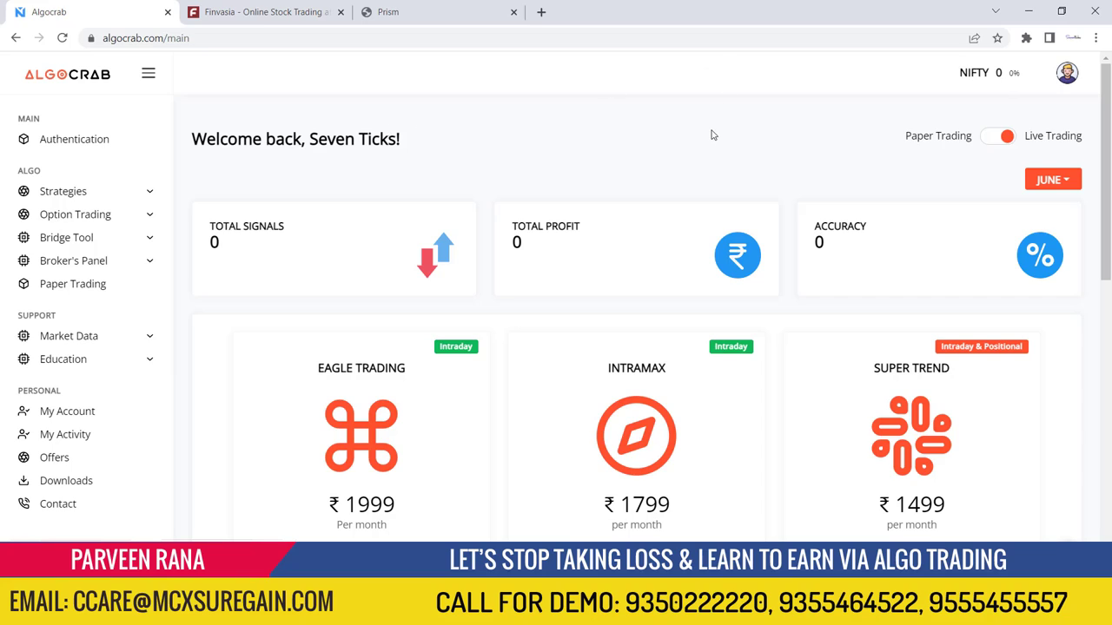
Open the daily broker authentication page and select FINVASIA as the broker
left_click(86, 141)
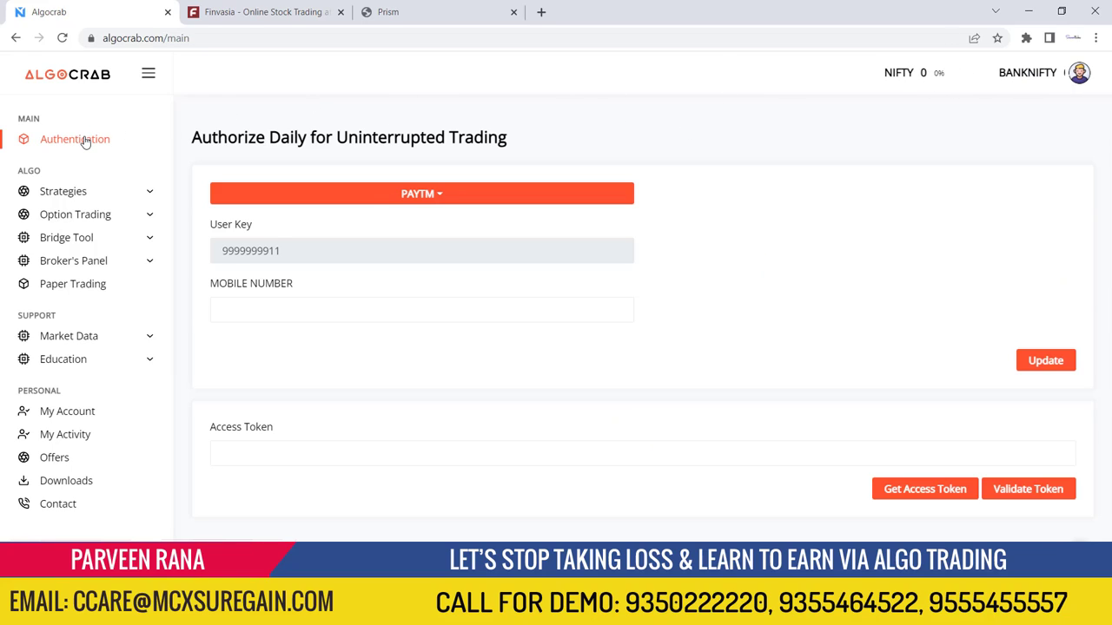
left_click(419, 196)
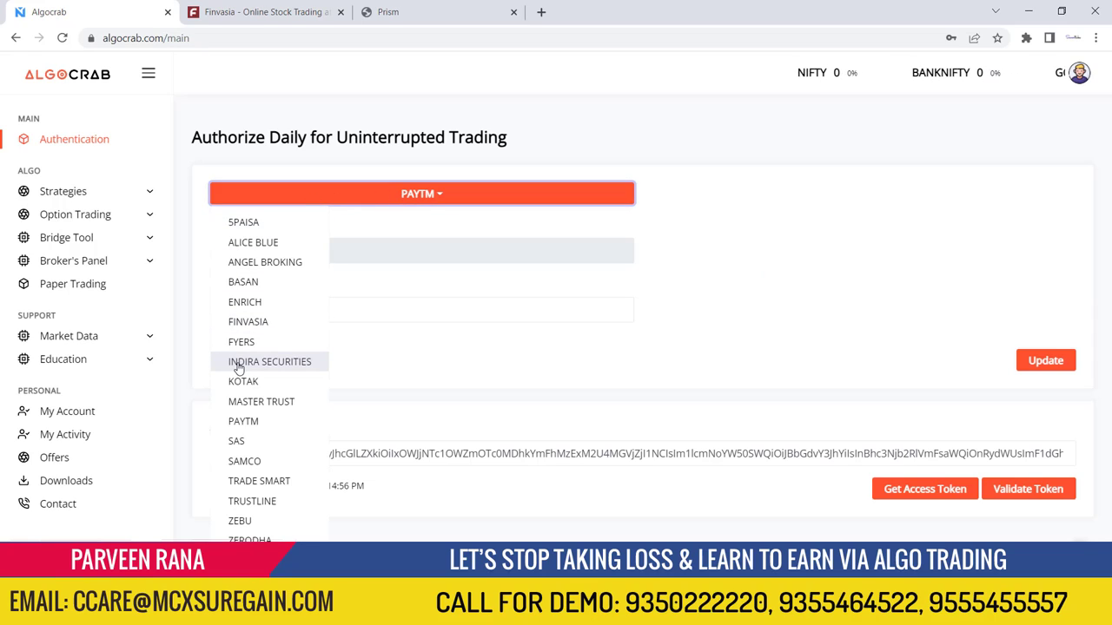
left_click(235, 323)
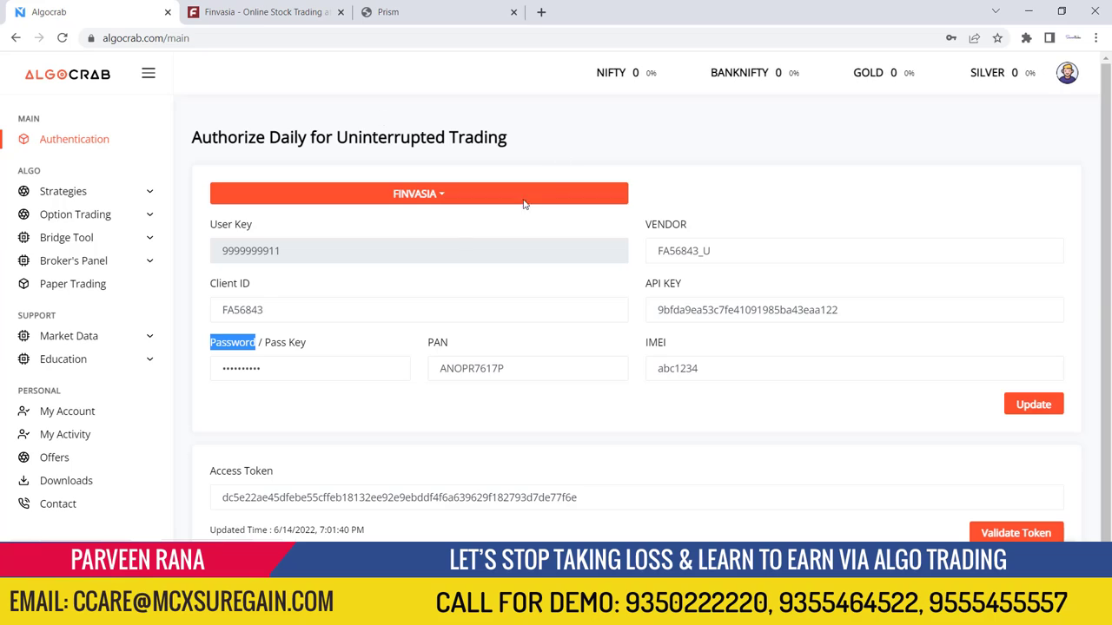
Review the Finvasia Client ID and PAN fields, and compare the API credentials with those on the Prism API key page
left_click(272, 312)
left_click_drag(272, 311, 195, 312)
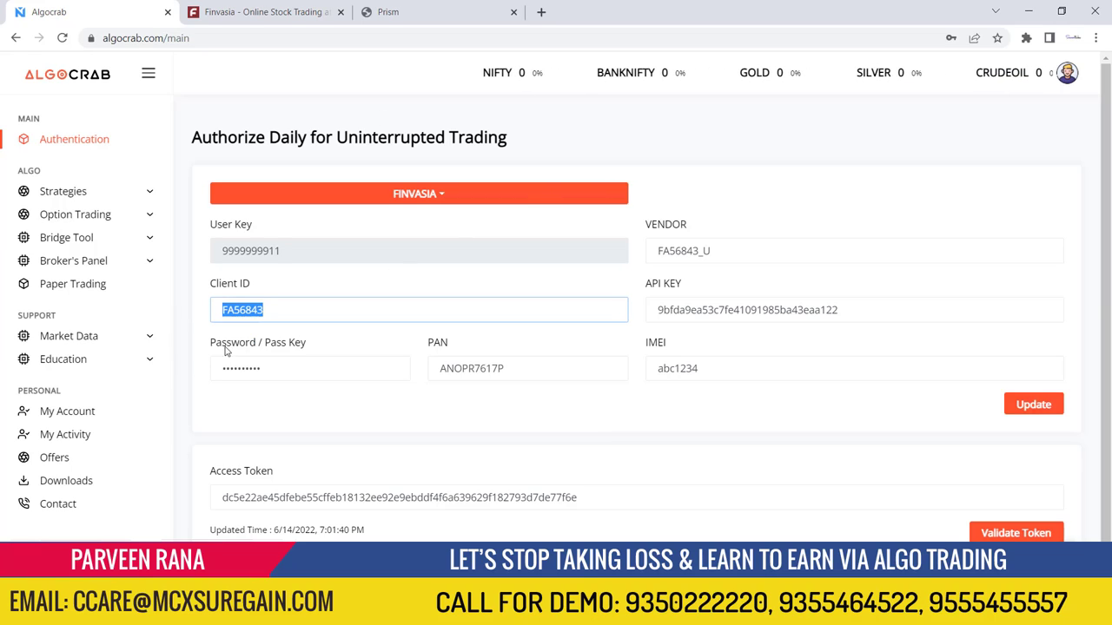
left_click(519, 371)
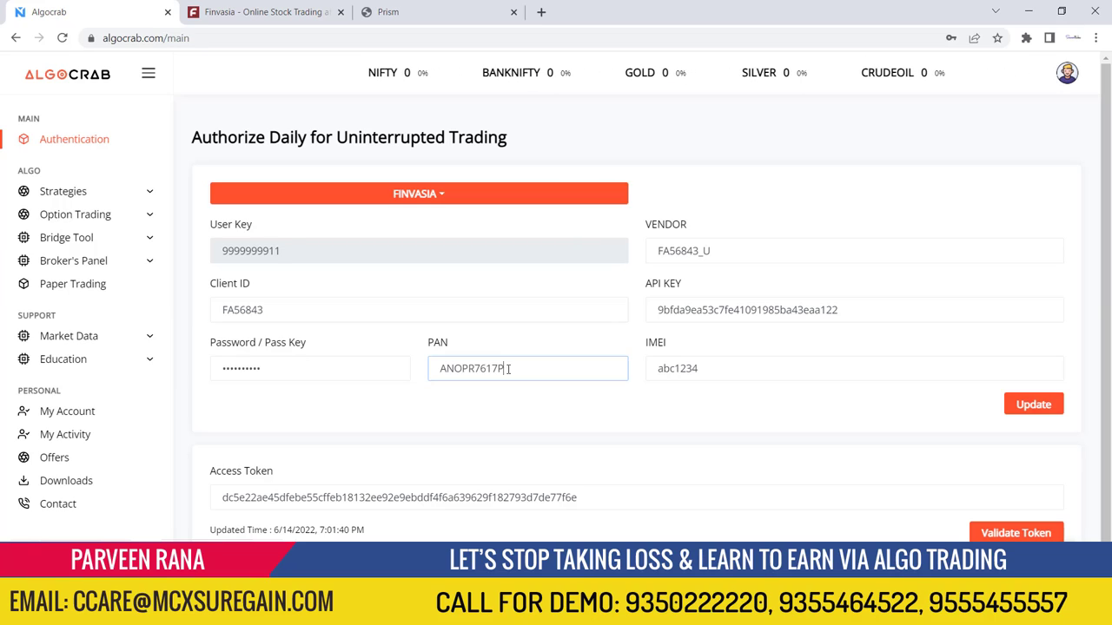
double_click(507, 370)
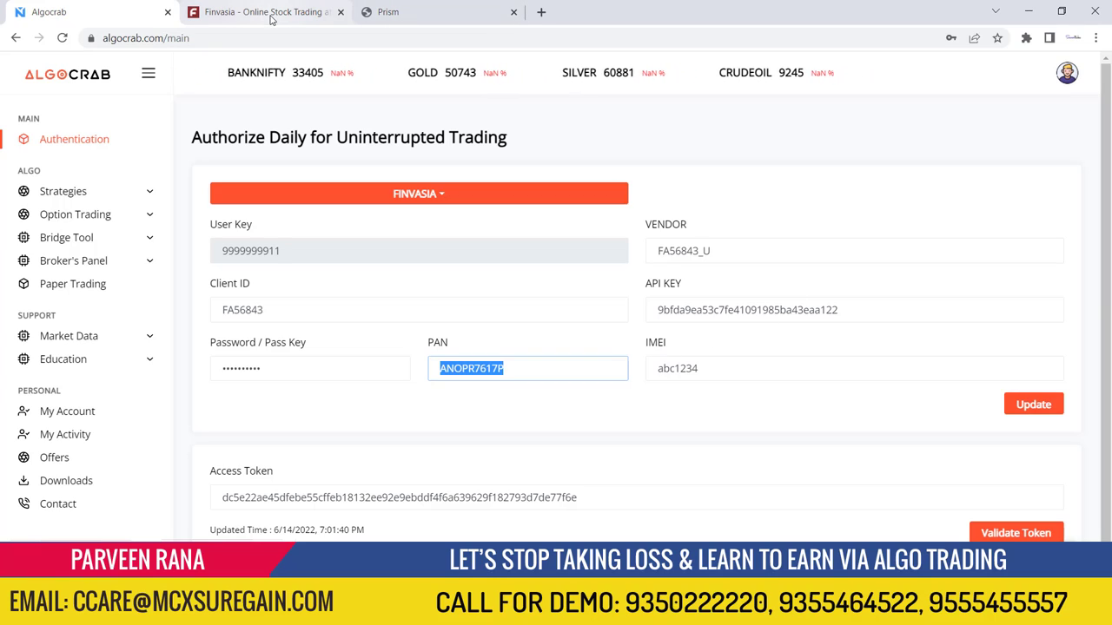
left_click(387, 12)
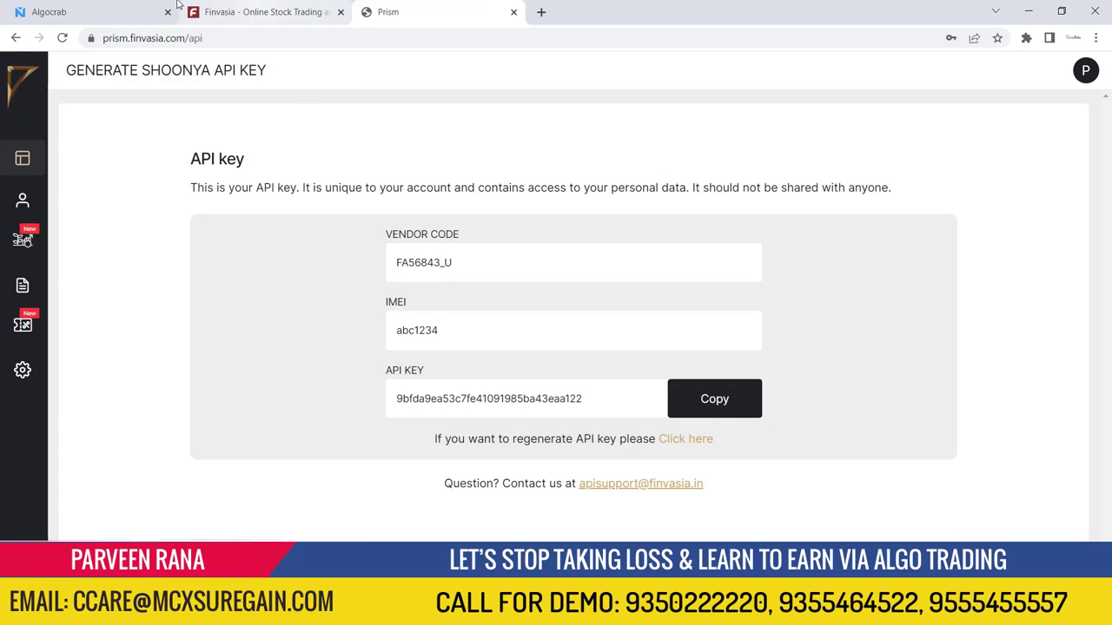
left_click(87, 11)
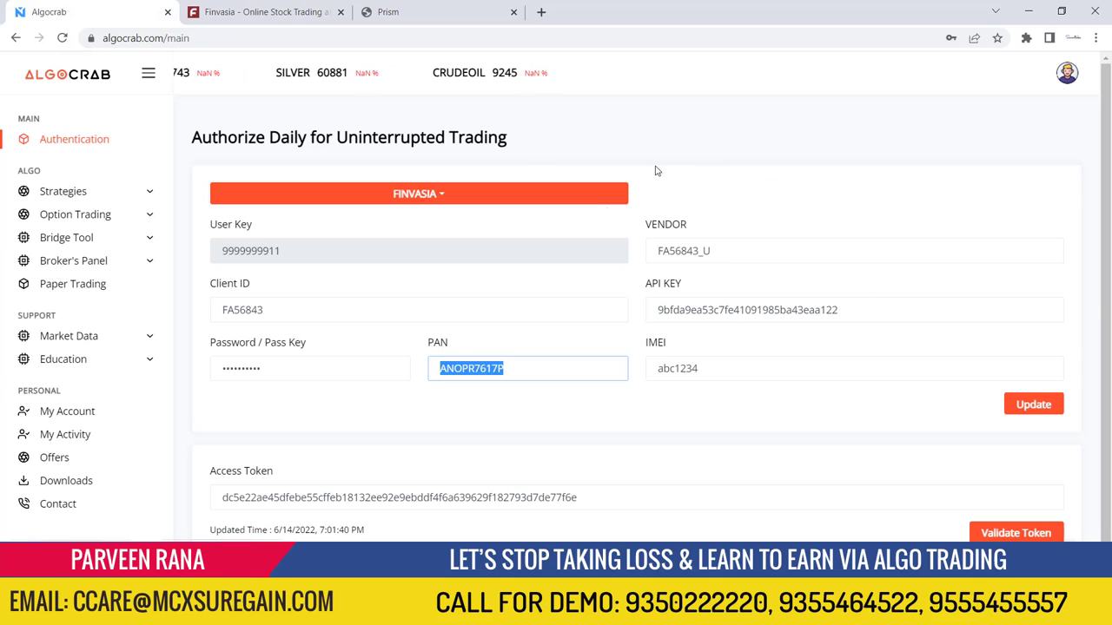
Update the Finvasia broker credentials and validate the access token
left_click(1052, 403)
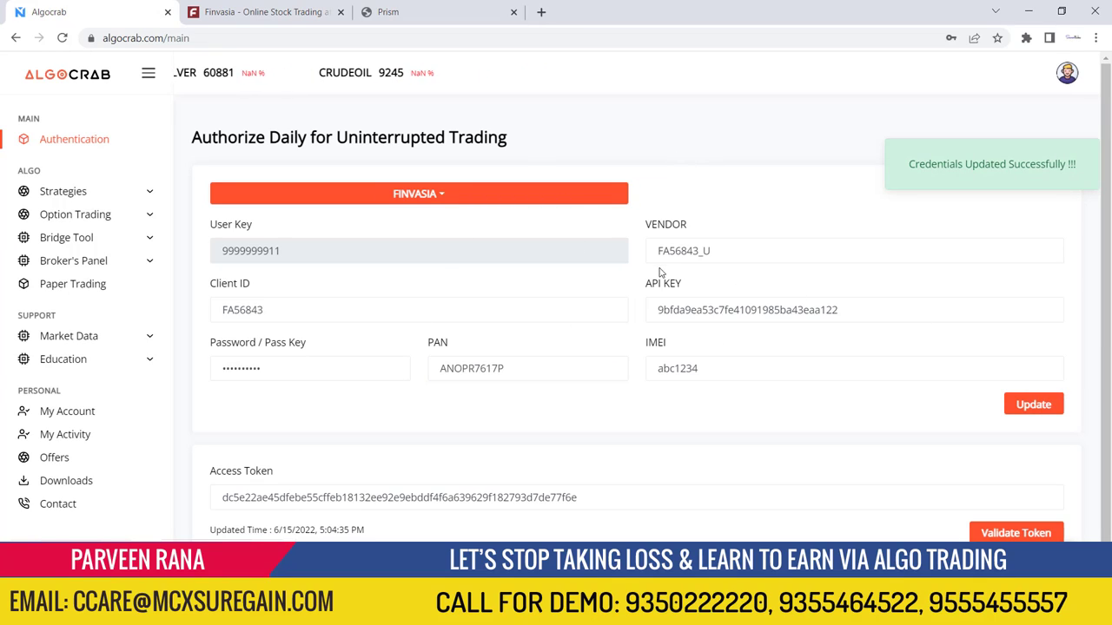
scroll(737, 142, "down", 1)
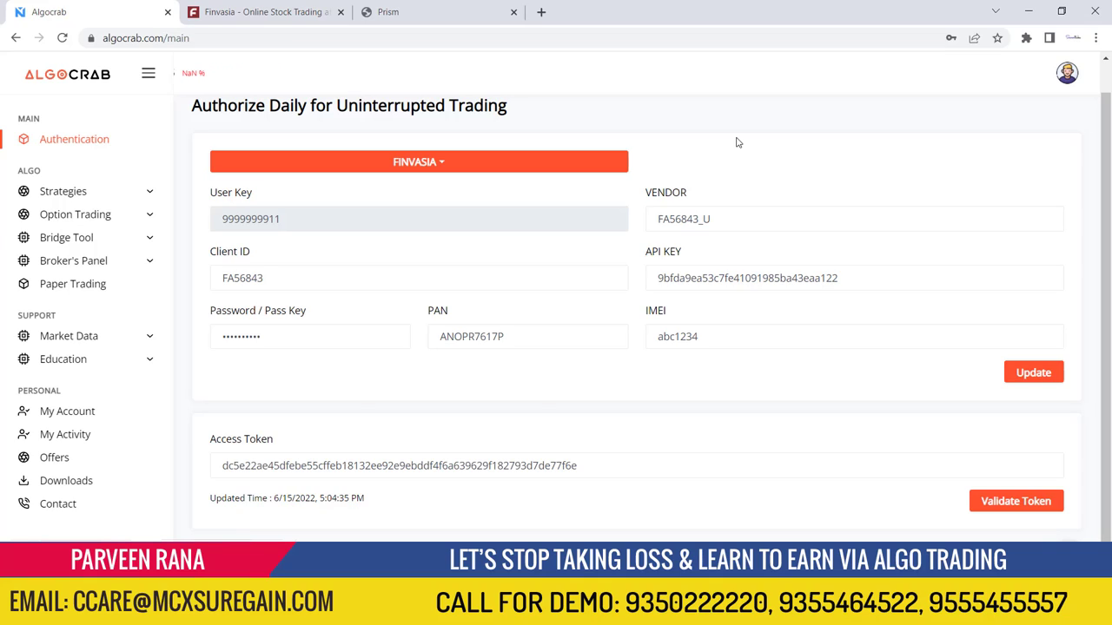
left_click(1020, 507)
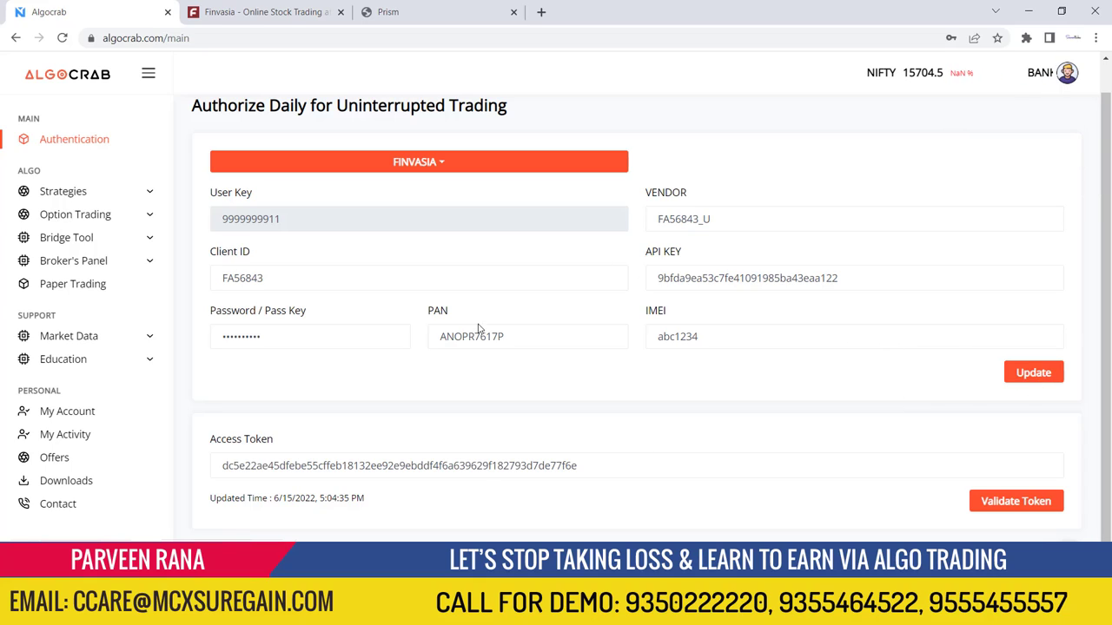
Examine the full access token, and recheck the vendor code, IMEI and API key on the Prism page
left_click_drag(224, 465, 590, 465)
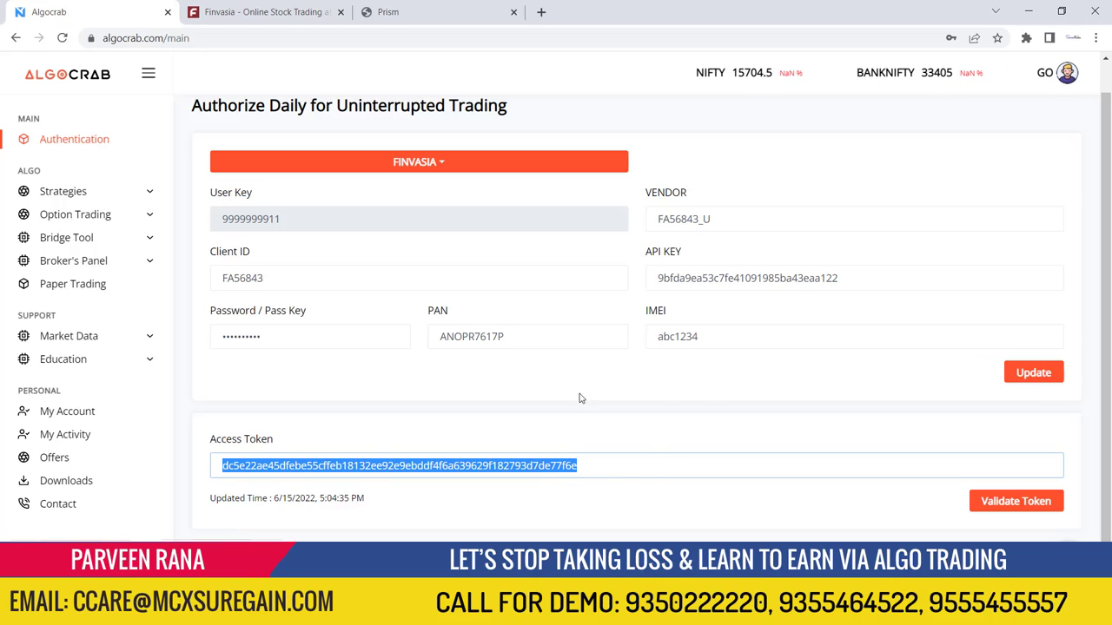
left_click(417, 8)
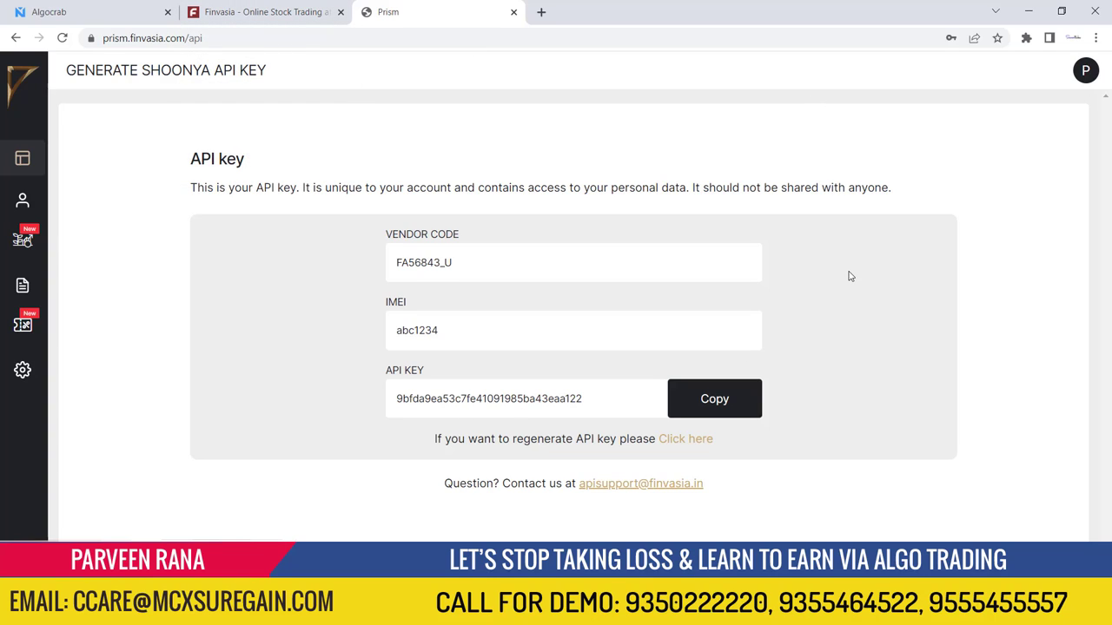
left_click(86, 11)
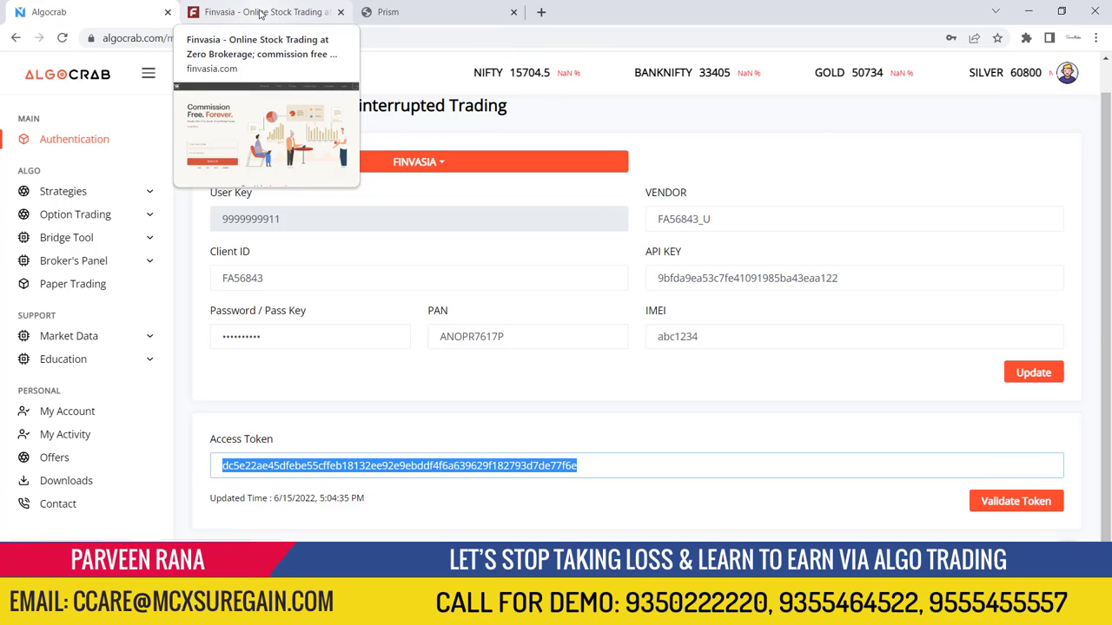
Open Shoonya from the Finvasia site and log in by password, entering the account password and the DOB/PAN value
left_click(260, 13)
mouse_move(935, 73)
left_click(663, 181)
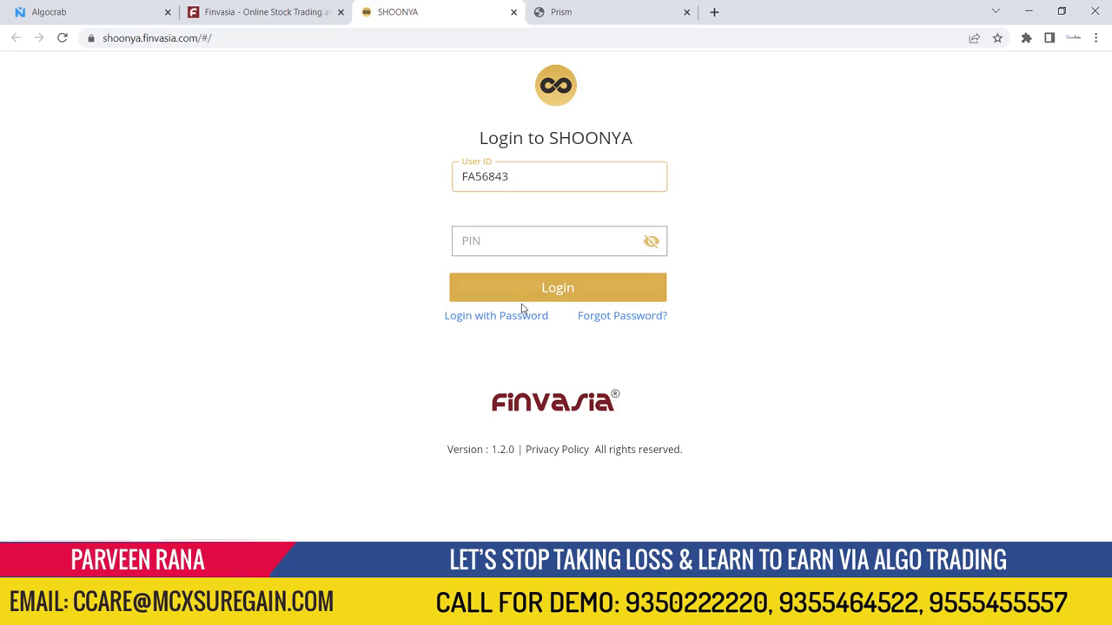
left_click(486, 315)
left_click(505, 227)
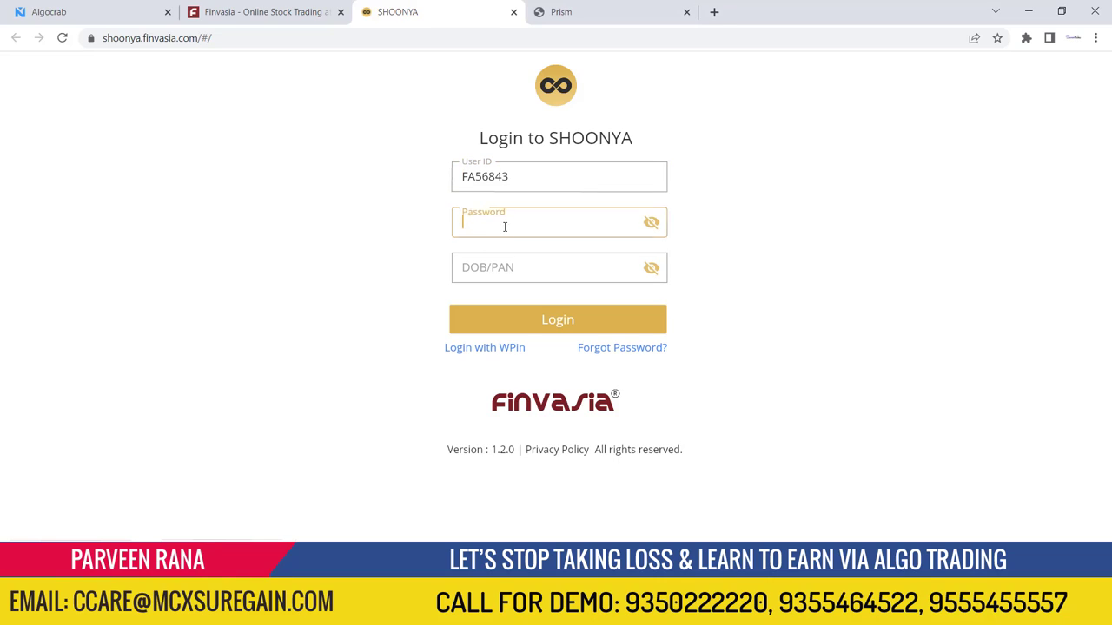
type("••••••••••")
left_click(494, 269)
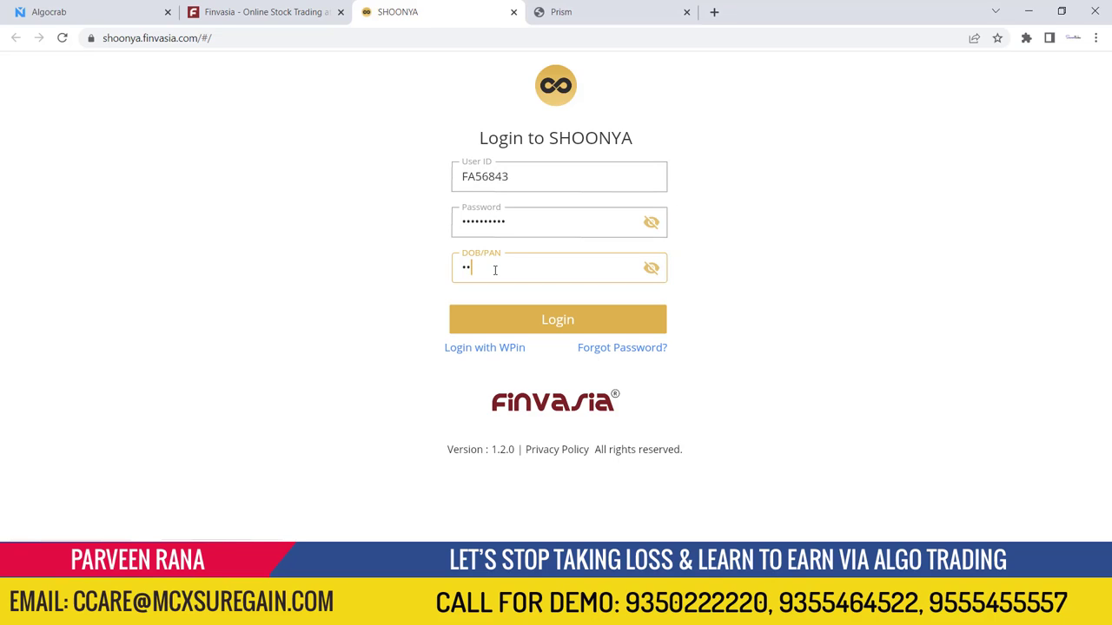
left_click(513, 319)
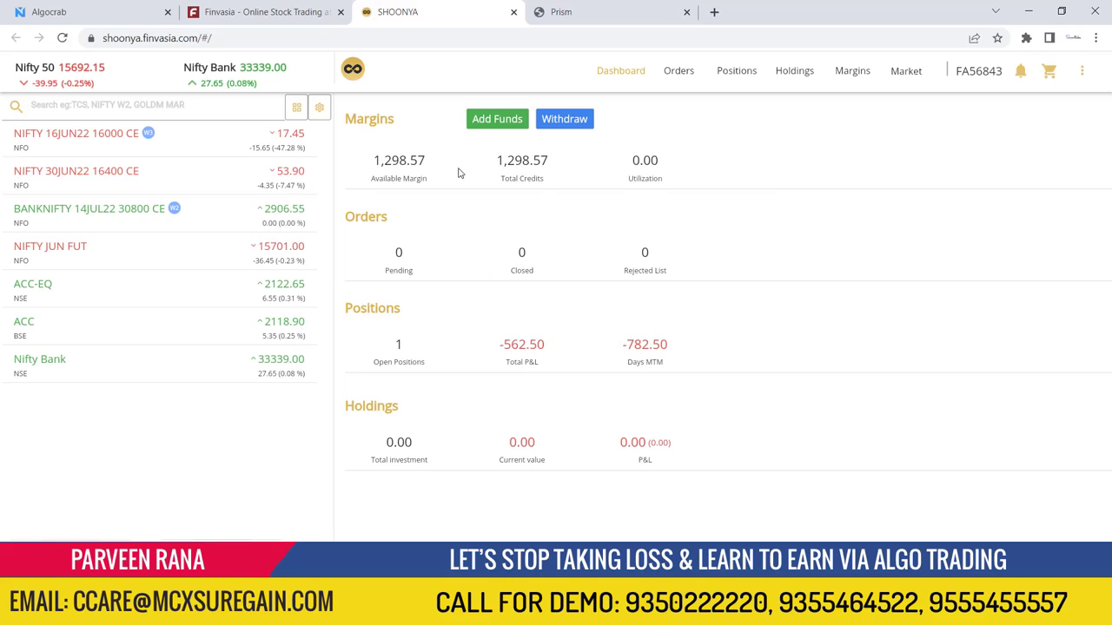
Review the Shoonya account's orders, positions and holdings
left_click(684, 73)
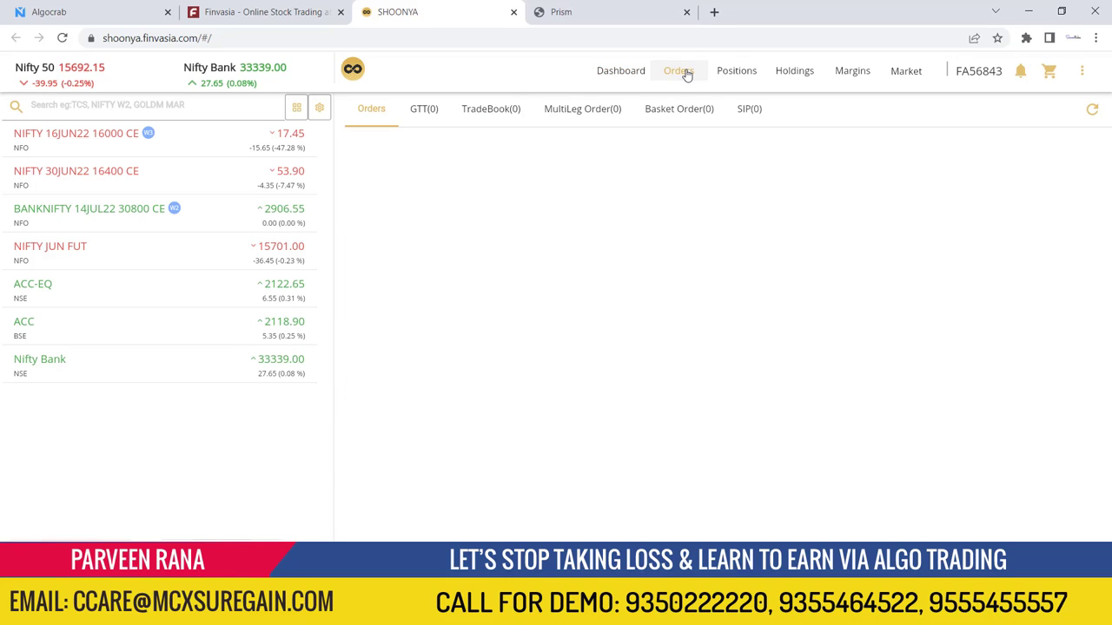
left_click(738, 76)
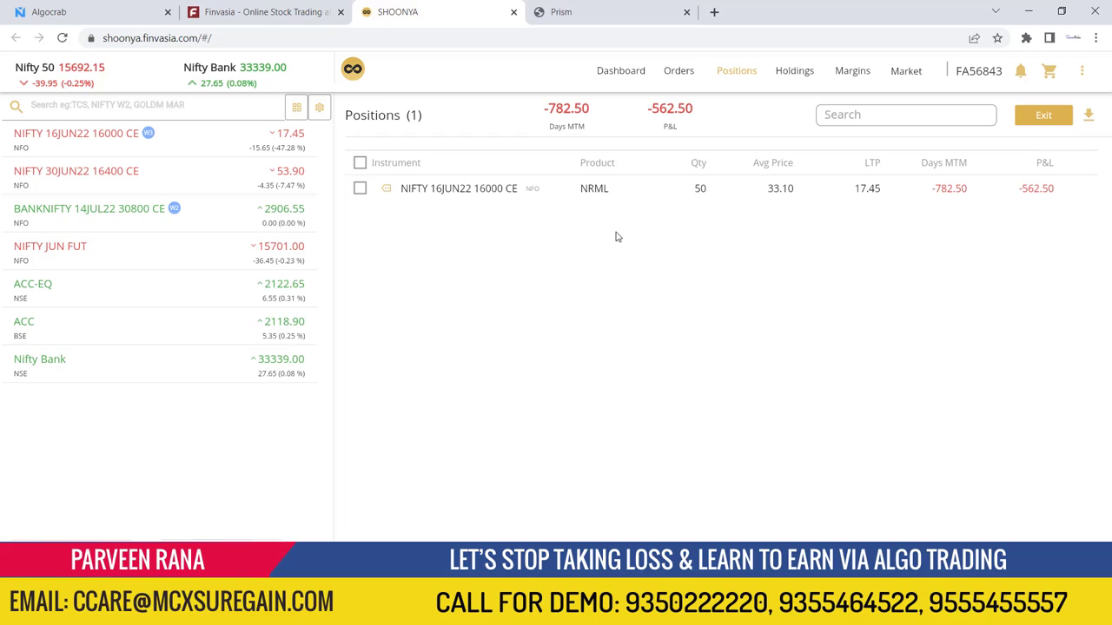
left_click(796, 74)
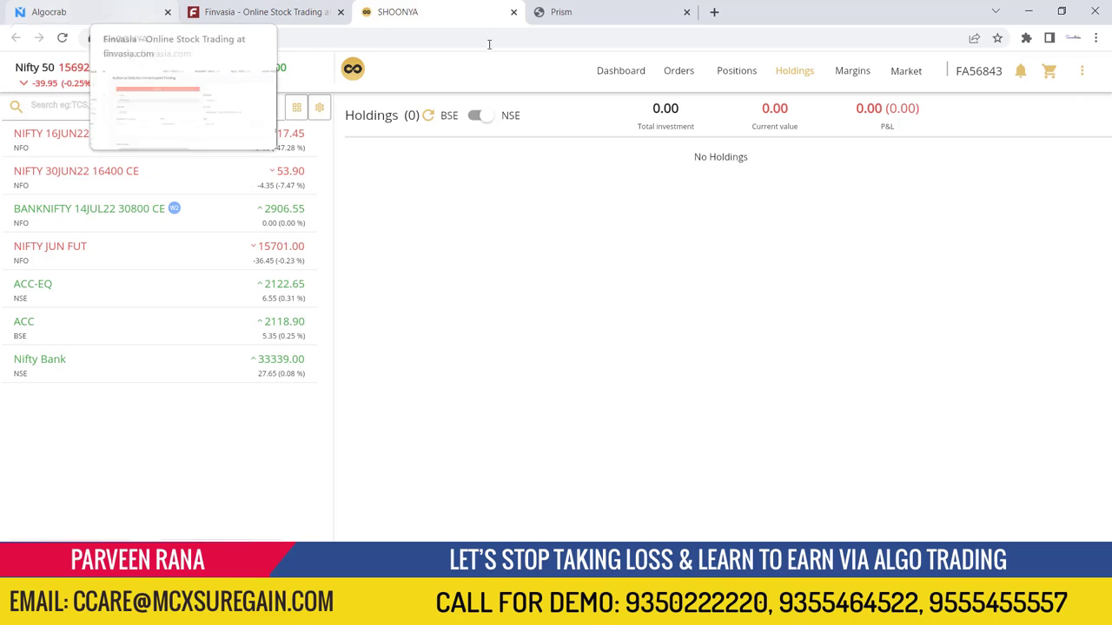
Return to Algocrab and view the strategies heatmap for the MA CROSS strategy
left_click(68, 10)
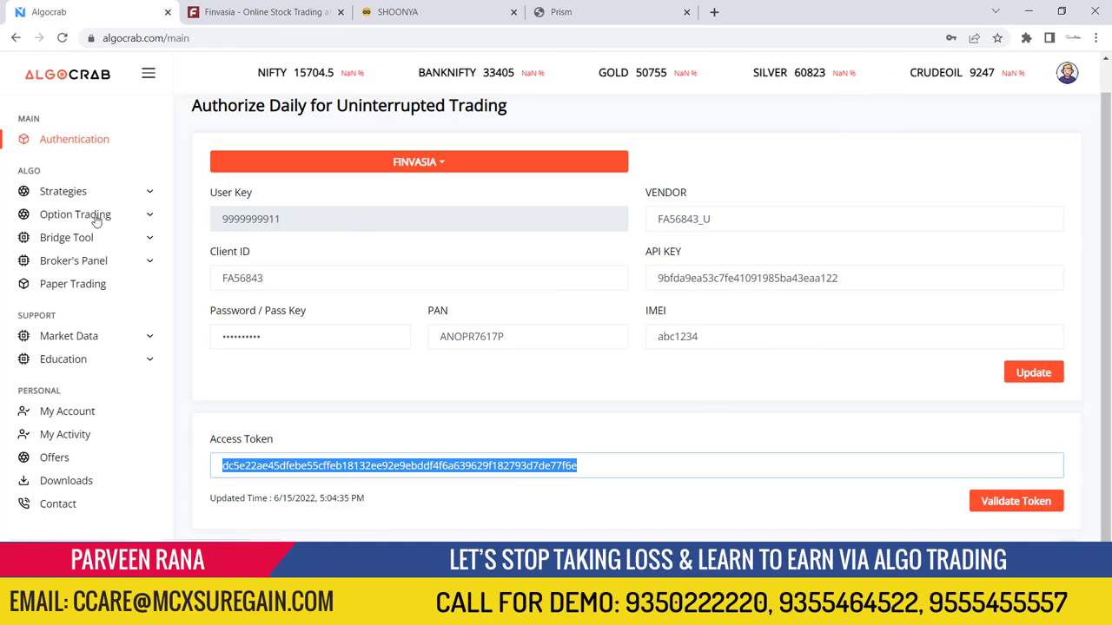
left_click(61, 200)
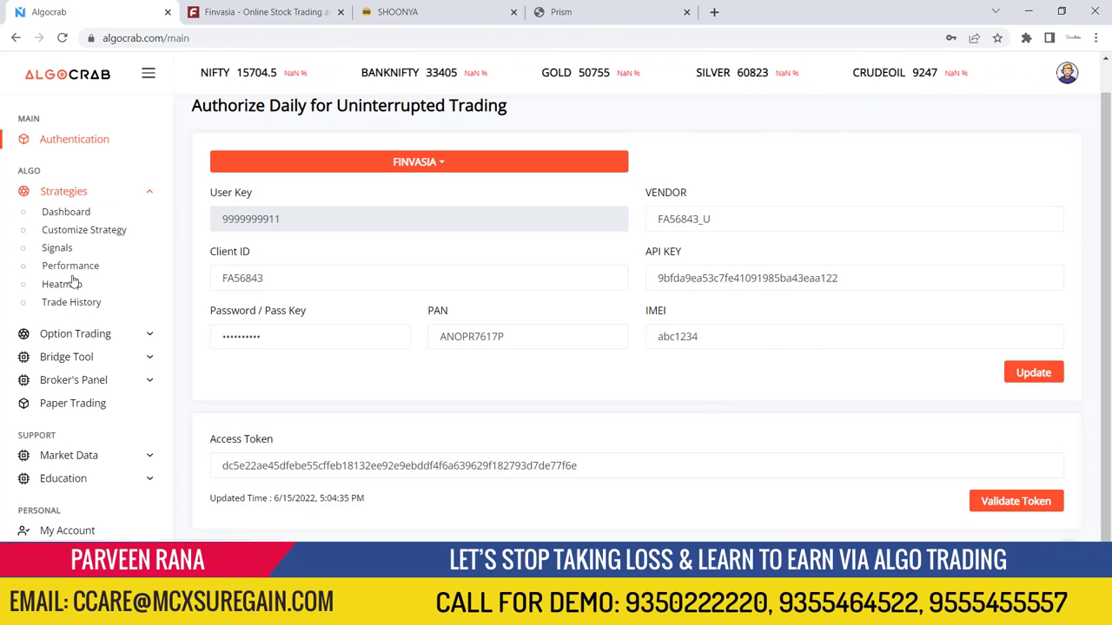
left_click(63, 285)
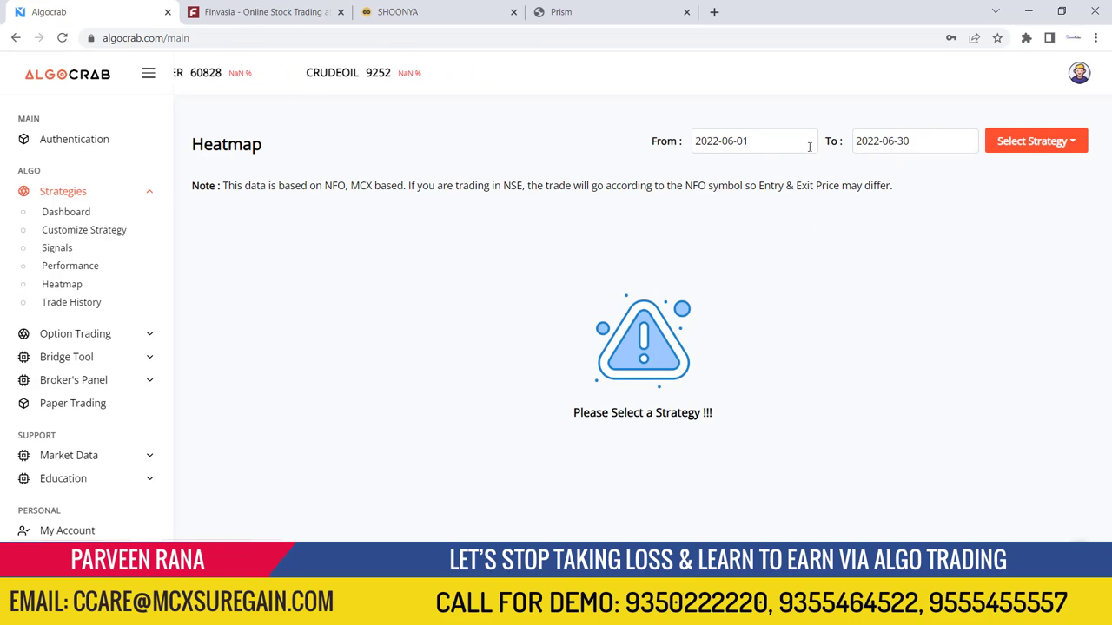
left_click(1051, 142)
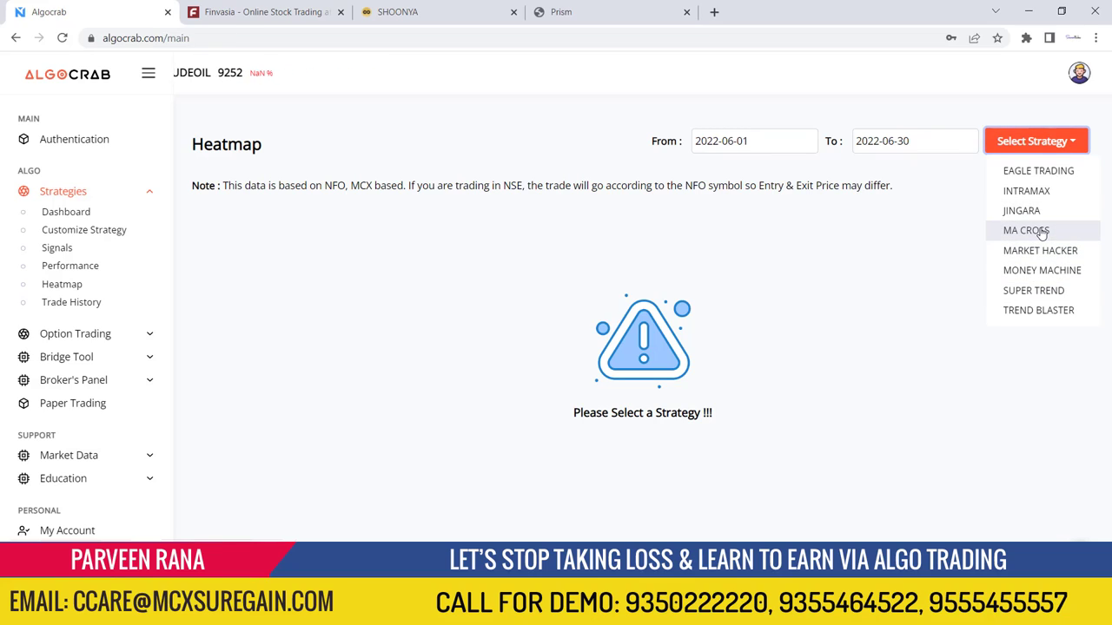
left_click(1042, 233)
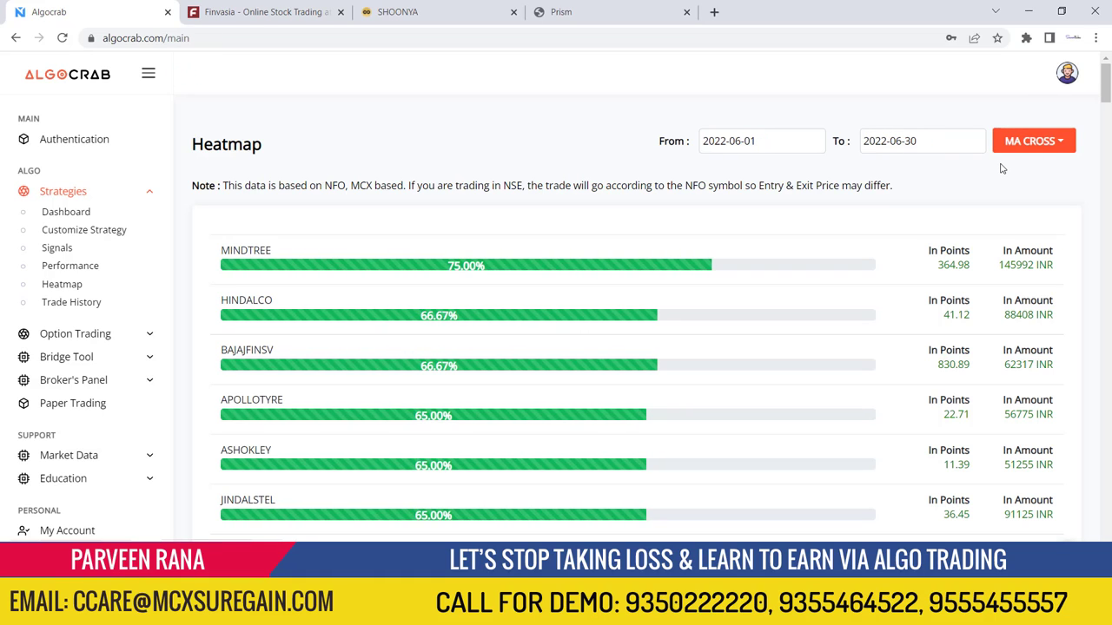
scroll(626, 216, "down", 1)
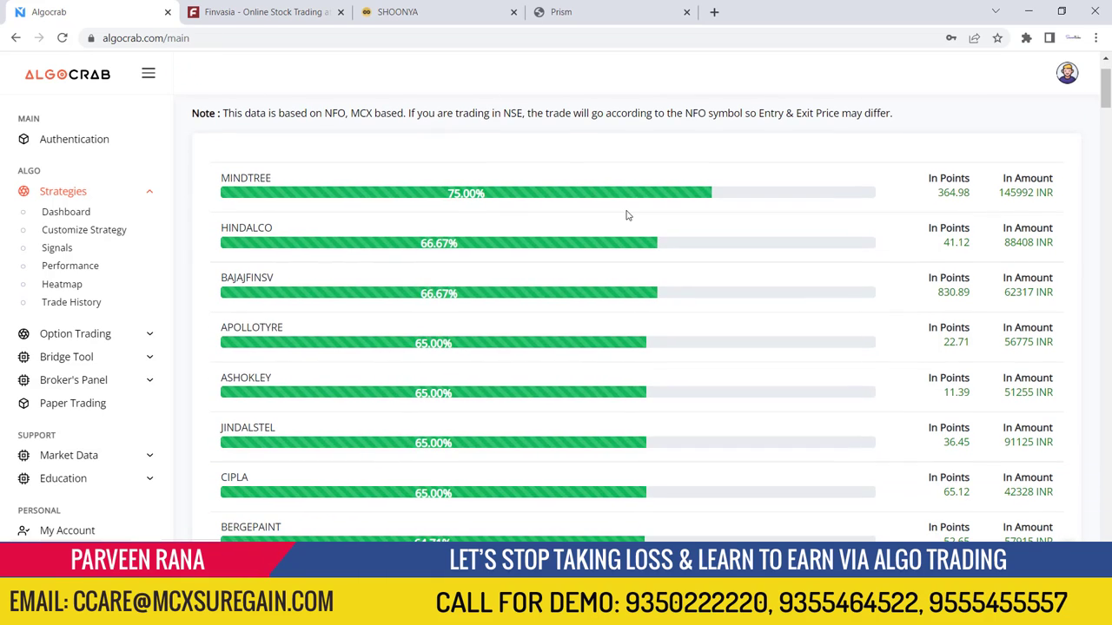